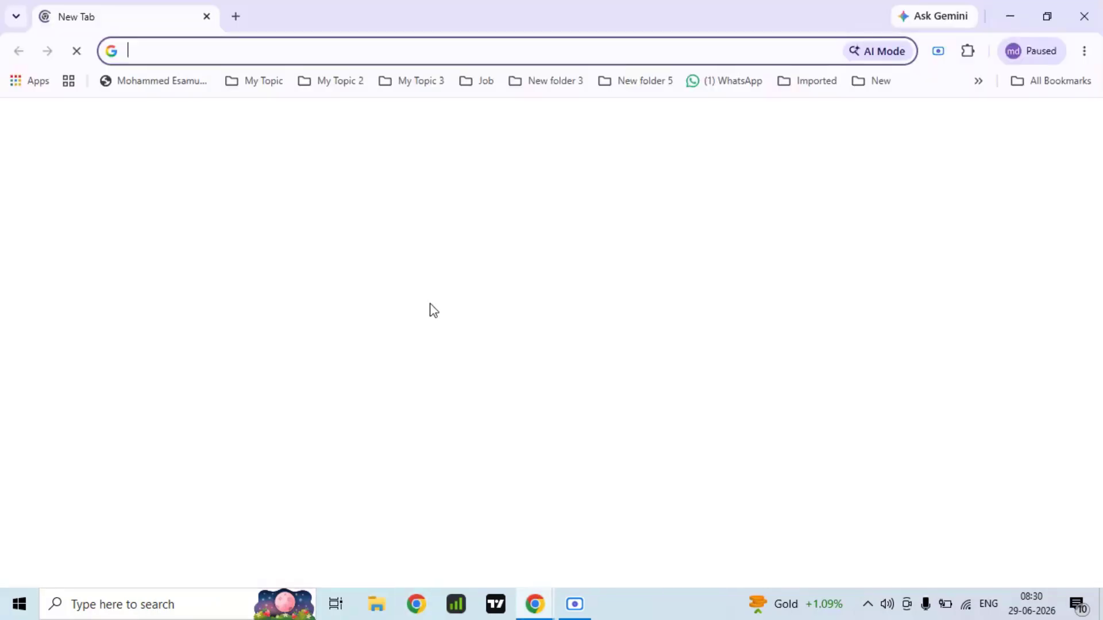
Step: Search the web for "windows update catalog" and open the Microsoft Update Catalog site
{"action": "left_click", "coordinate": [216, 51]}
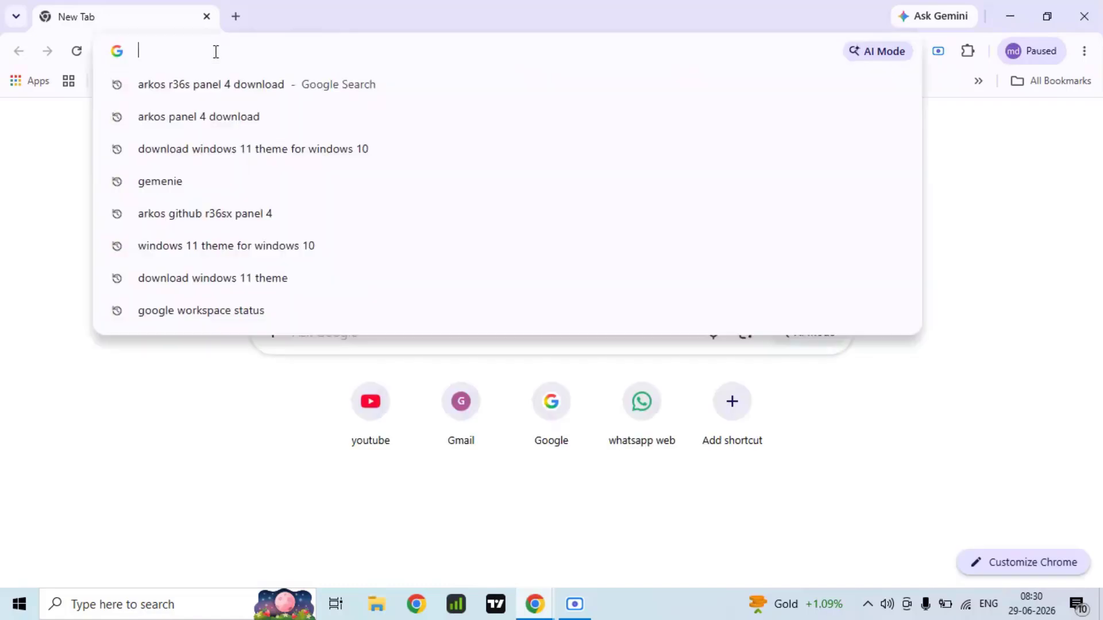
{"action": "type", "text": "win"}
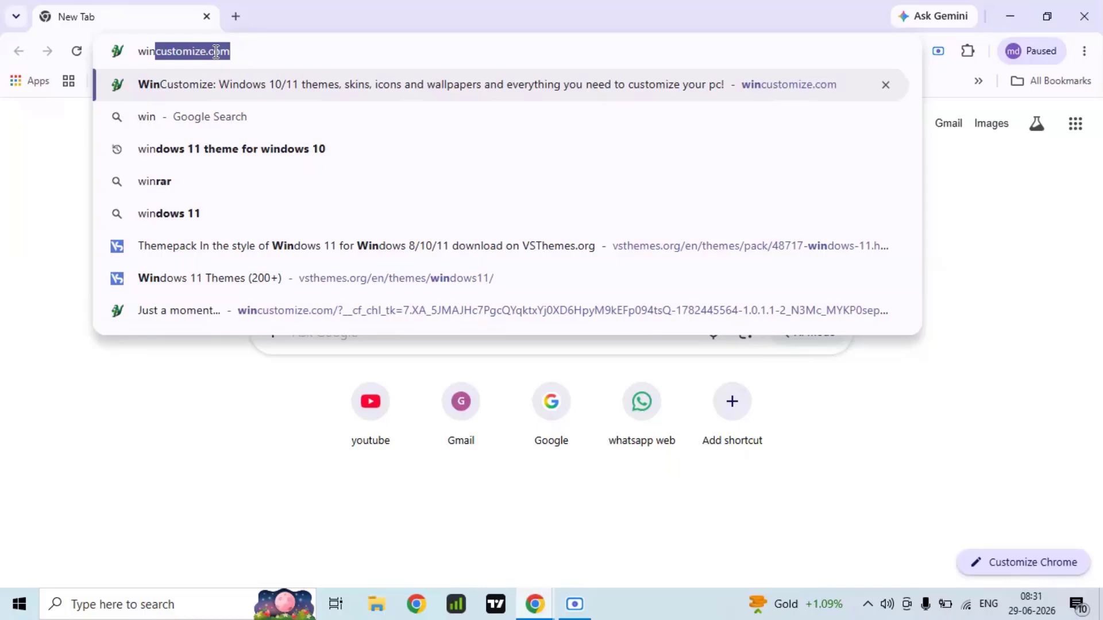
{"action": "type", "text": "do"}
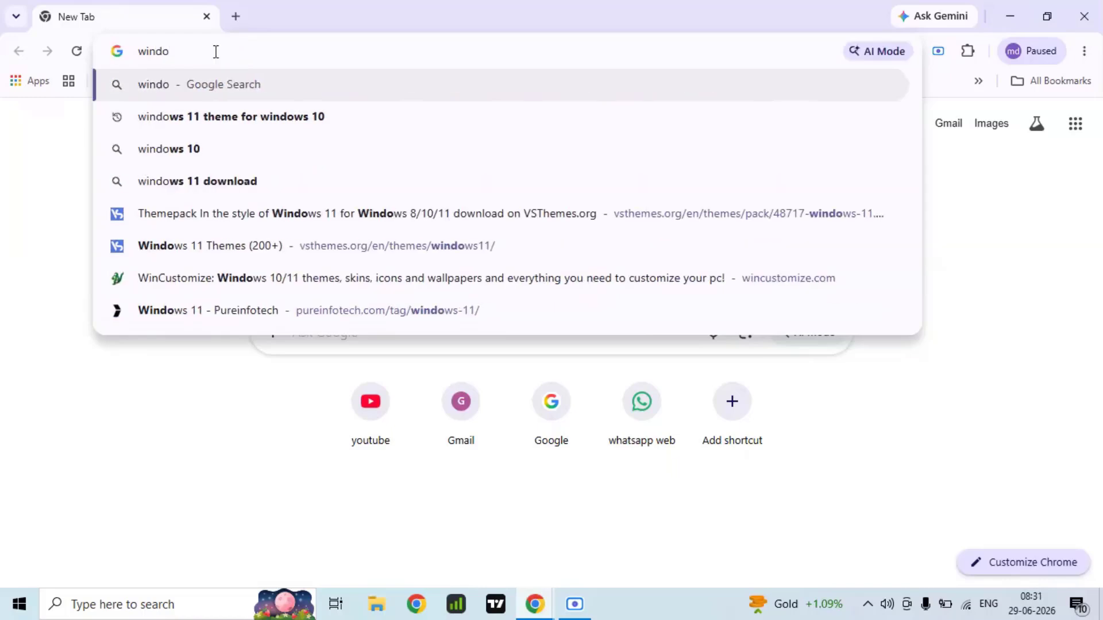
{"action": "type", "text": "ws up"}
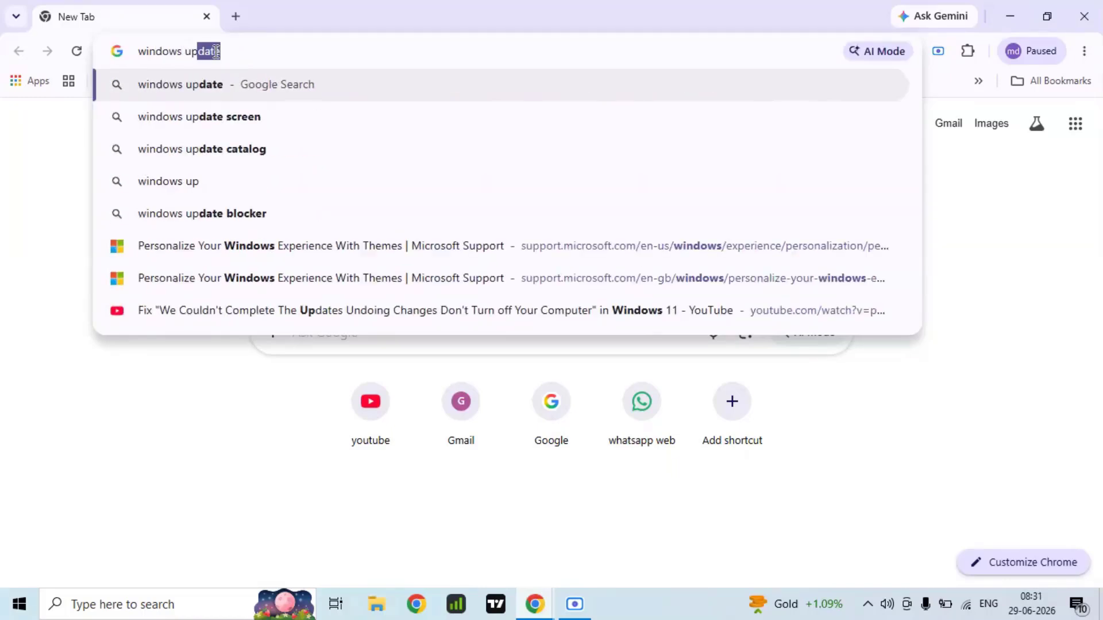
{"action": "type", "text": "date"}
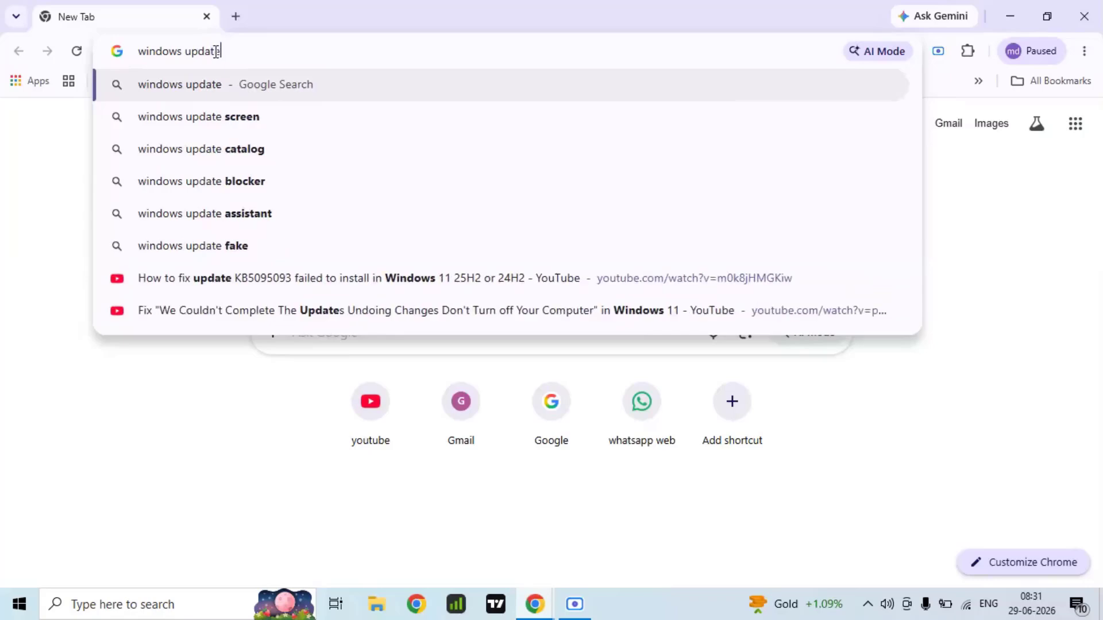
{"action": "key", "text": "Down"}
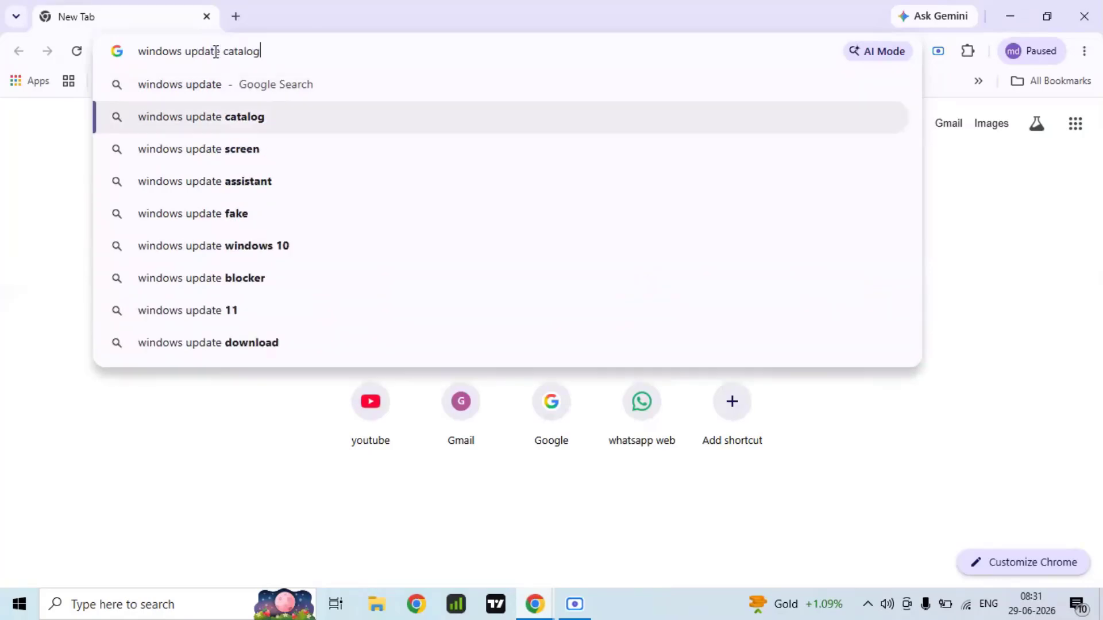
{"action": "key", "text": "Return"}
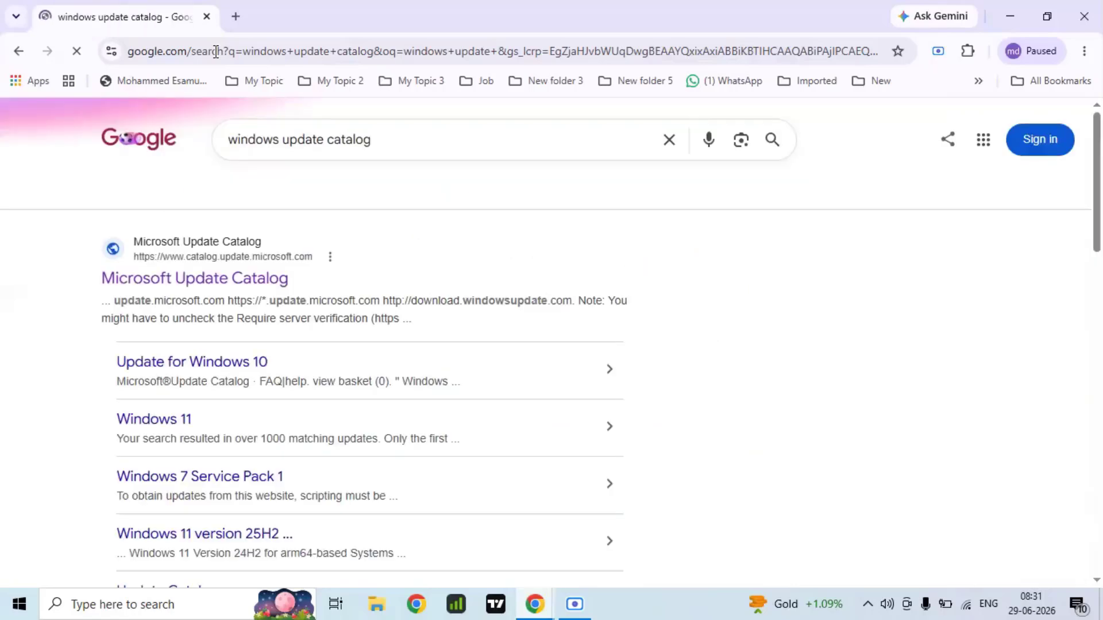
{"action": "left_click", "coordinate": [171, 281]}
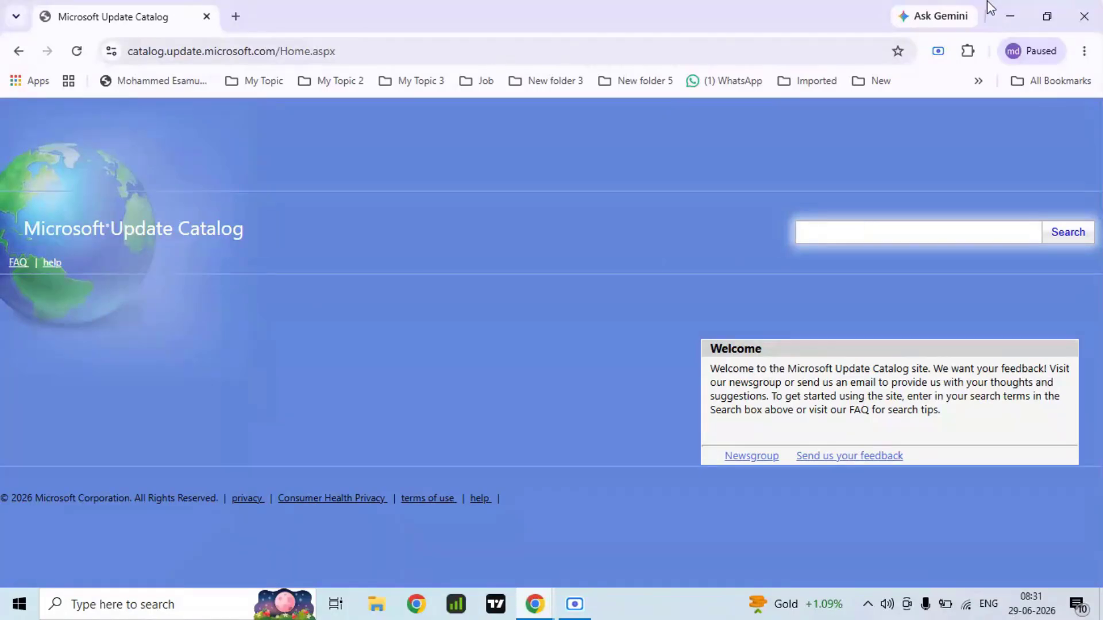
Step: Search the Microsoft Update Catalog for KB50950933, and minimize the browser window
{"action": "type", "text": "KB50950933"}
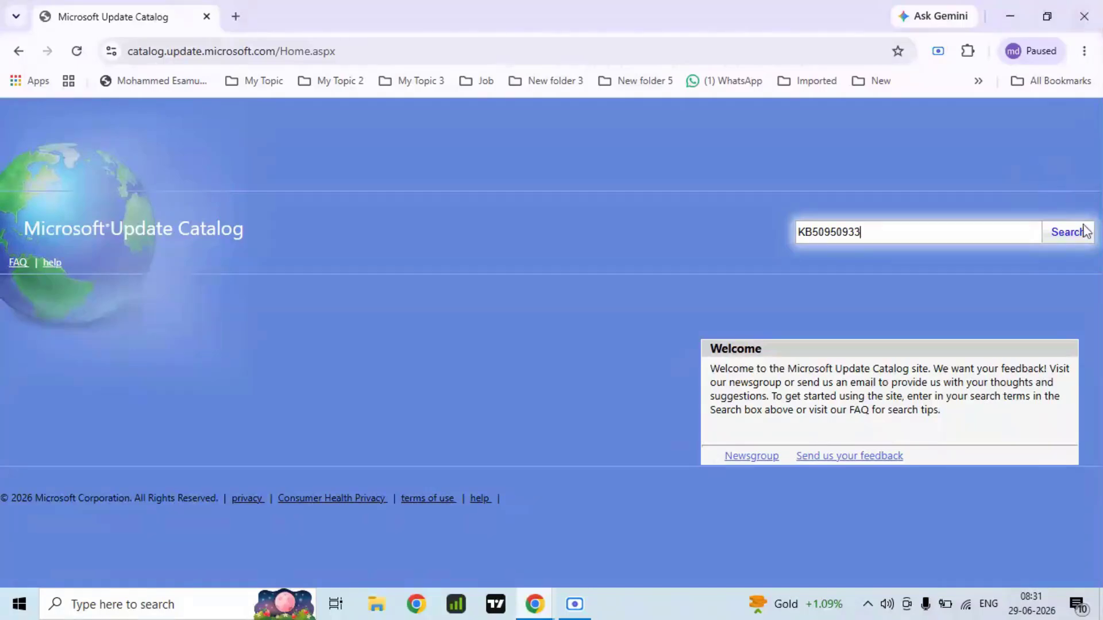
{"action": "left_click", "coordinate": [1084, 232]}
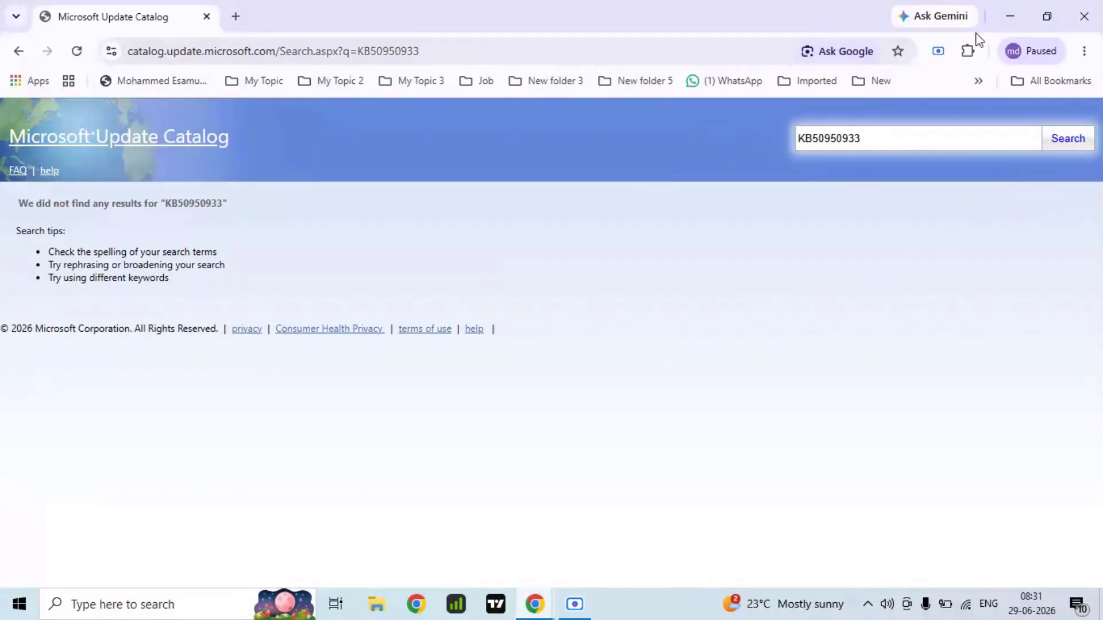
{"action": "left_click", "coordinate": [999, 15]}
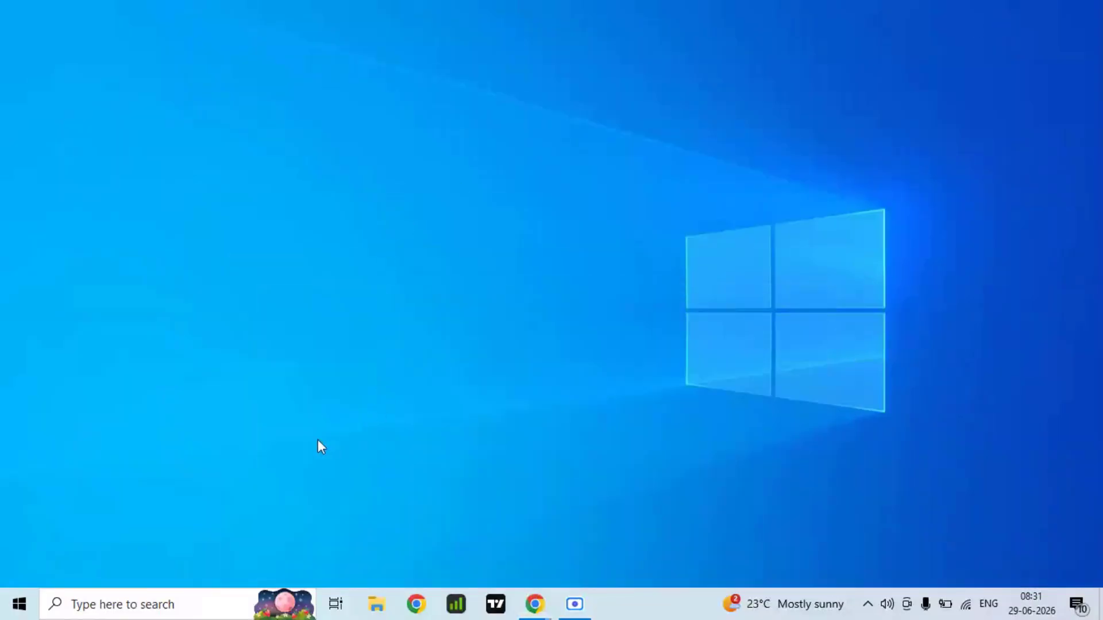
Step: Search Windows for the About your PC system settings and open them
{"action": "left_click", "coordinate": [122, 612]}
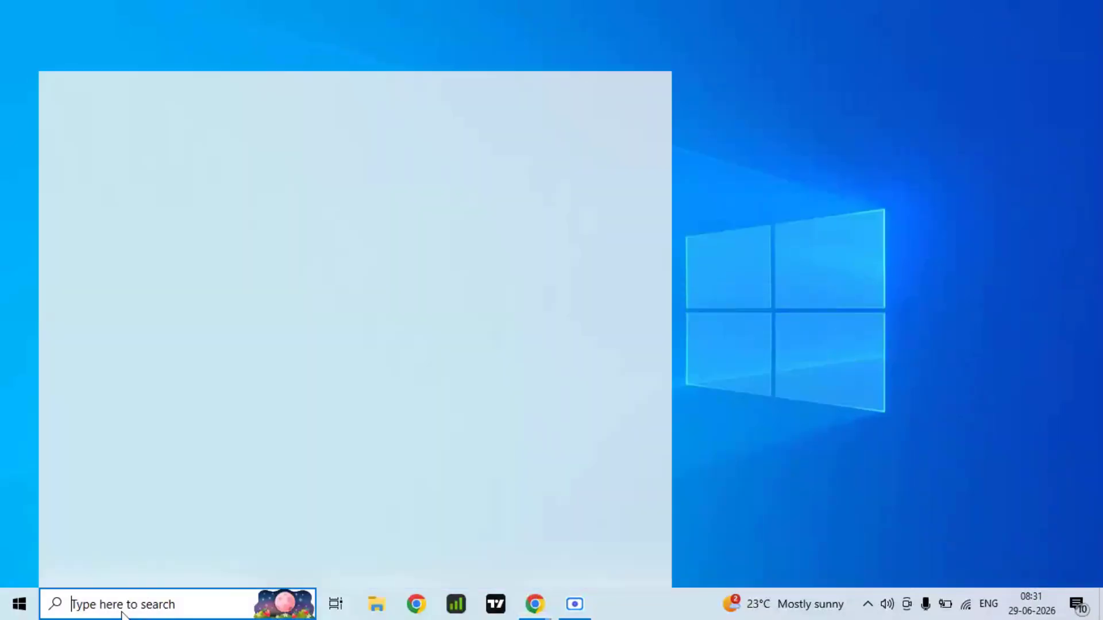
{"action": "type", "text": "a"}
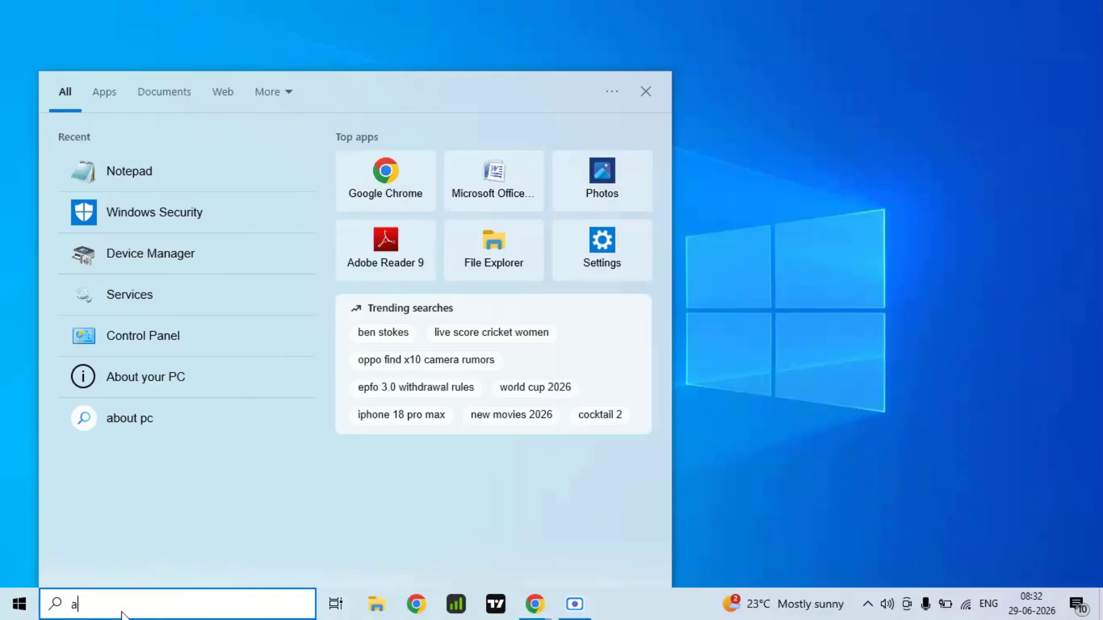
{"action": "type", "text": "b"}
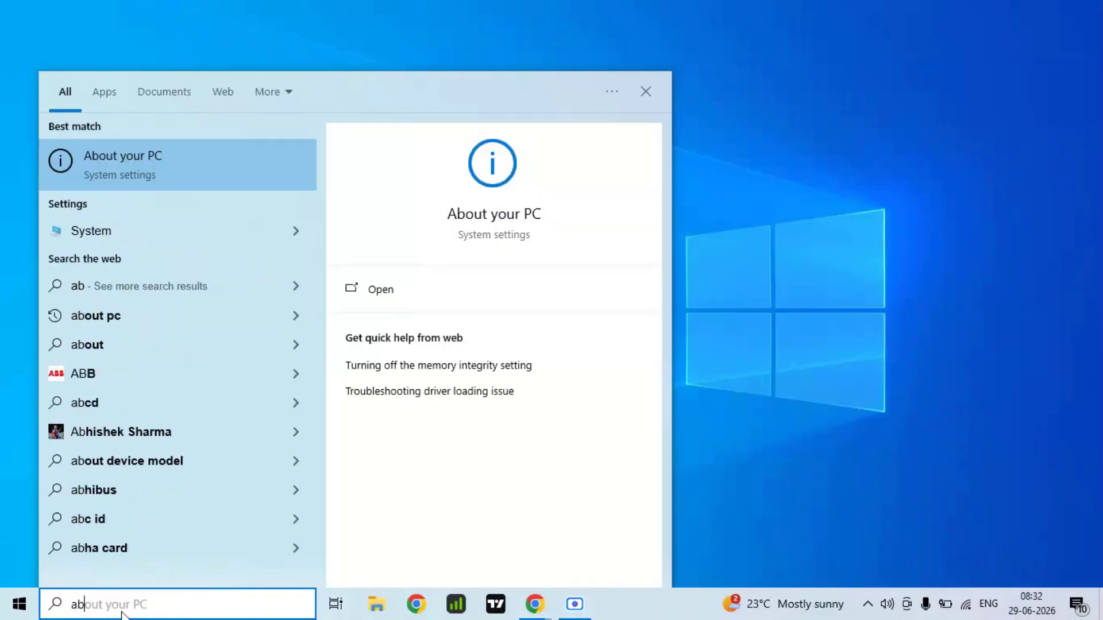
{"action": "left_click", "coordinate": [172, 156]}
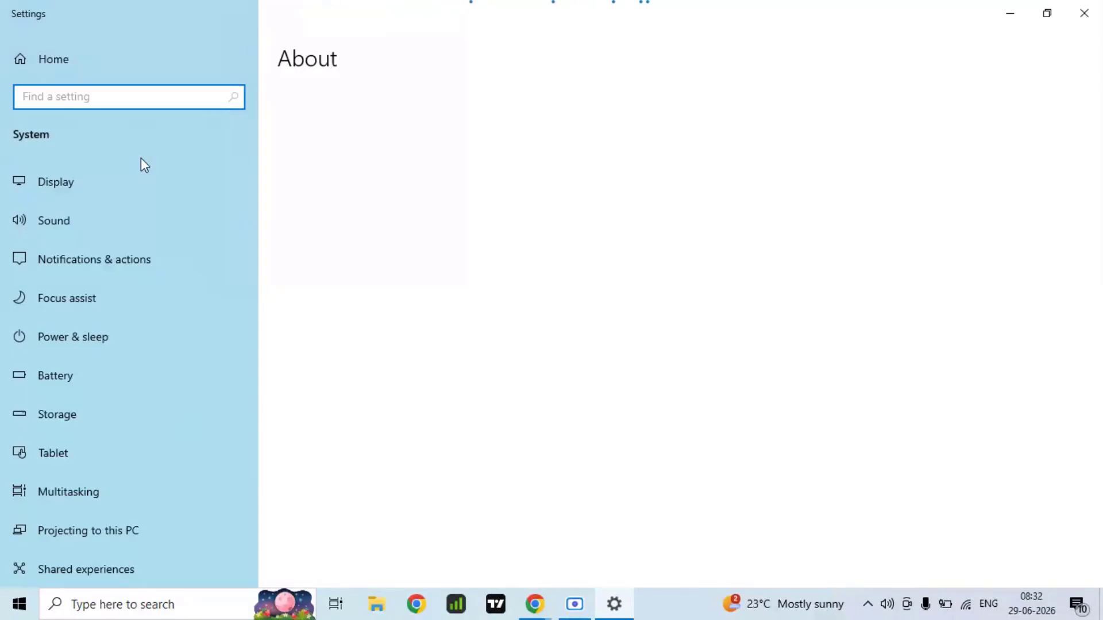
Step: Examine the device and Windows specifications on the About page, including system type, edition and version, and close Settings
{"action": "scroll", "coordinate": [511, 376], "scroll_direction": "down", "scroll_amount": 5}
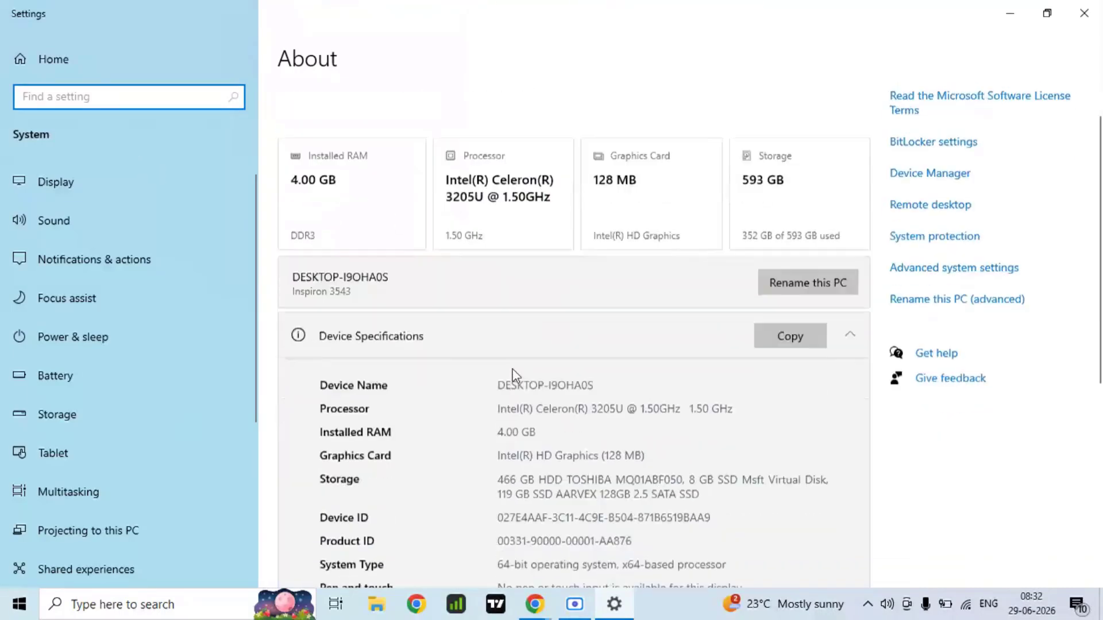
{"action": "scroll", "coordinate": [513, 392], "scroll_direction": "down", "scroll_amount": 3}
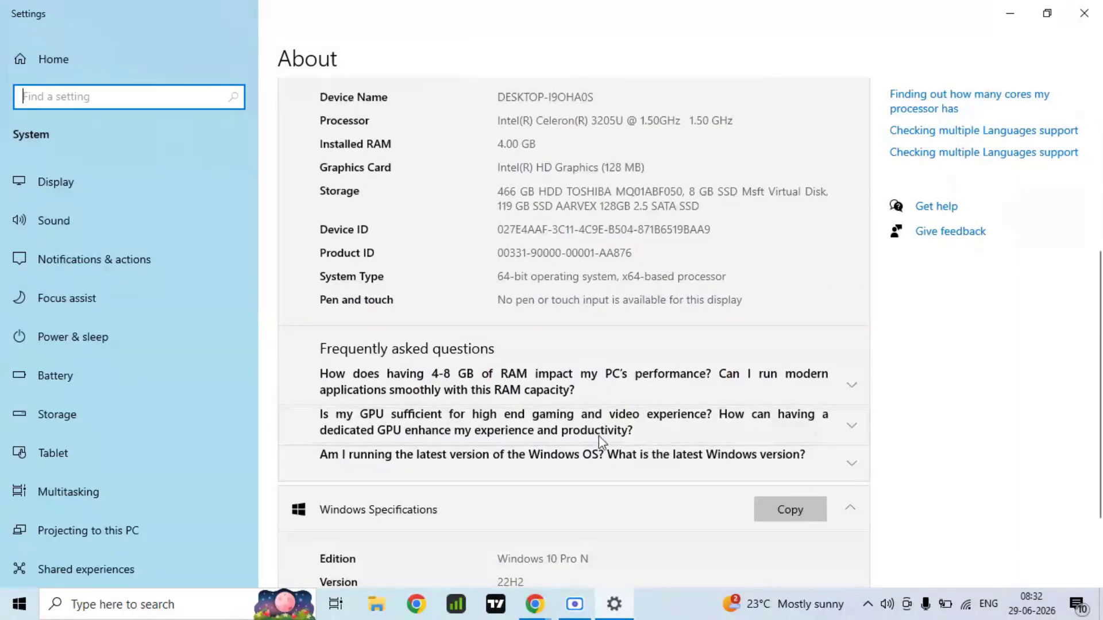
{"action": "scroll", "coordinate": [553, 545], "scroll_direction": "down", "scroll_amount": 2}
{"action": "scroll", "coordinate": [574, 505], "scroll_direction": "down", "scroll_amount": 2}
{"action": "scroll", "coordinate": [542, 460], "scroll_direction": "up", "scroll_amount": 5}
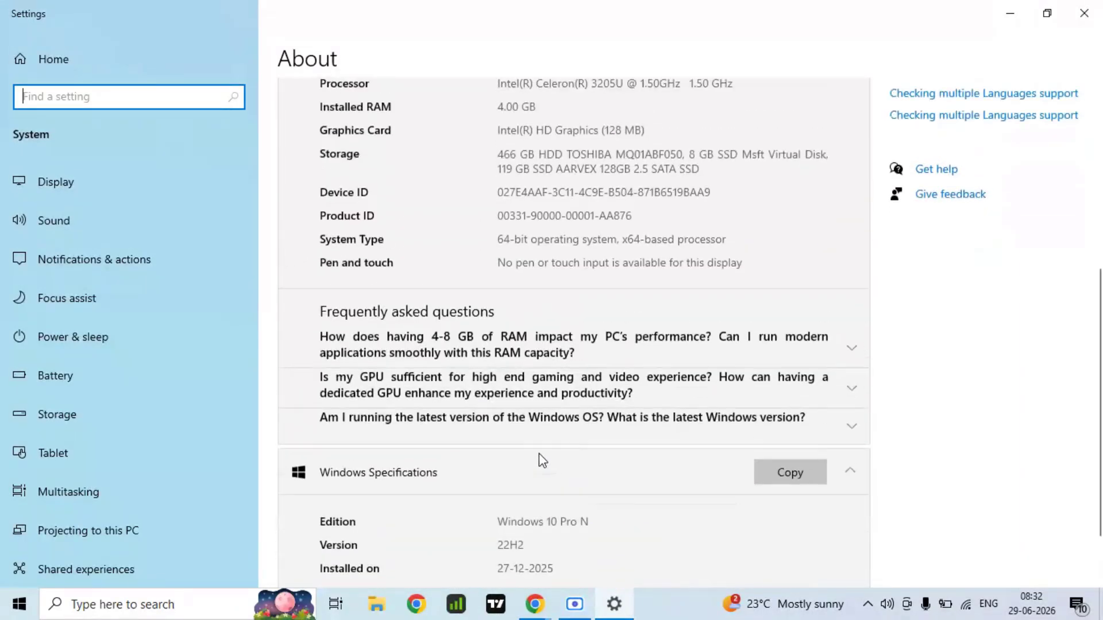
{"action": "scroll", "coordinate": [621, 523], "scroll_direction": "up", "scroll_amount": 10}
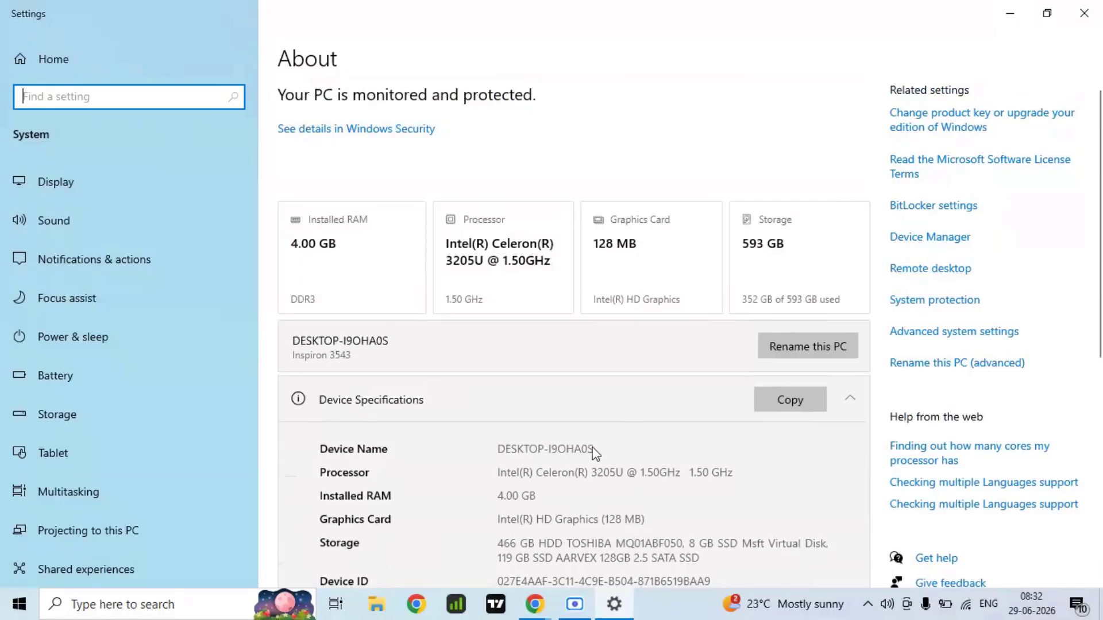
{"action": "scroll", "coordinate": [595, 454], "scroll_direction": "down", "scroll_amount": 2}
{"action": "left_click", "coordinate": [1084, 12]}
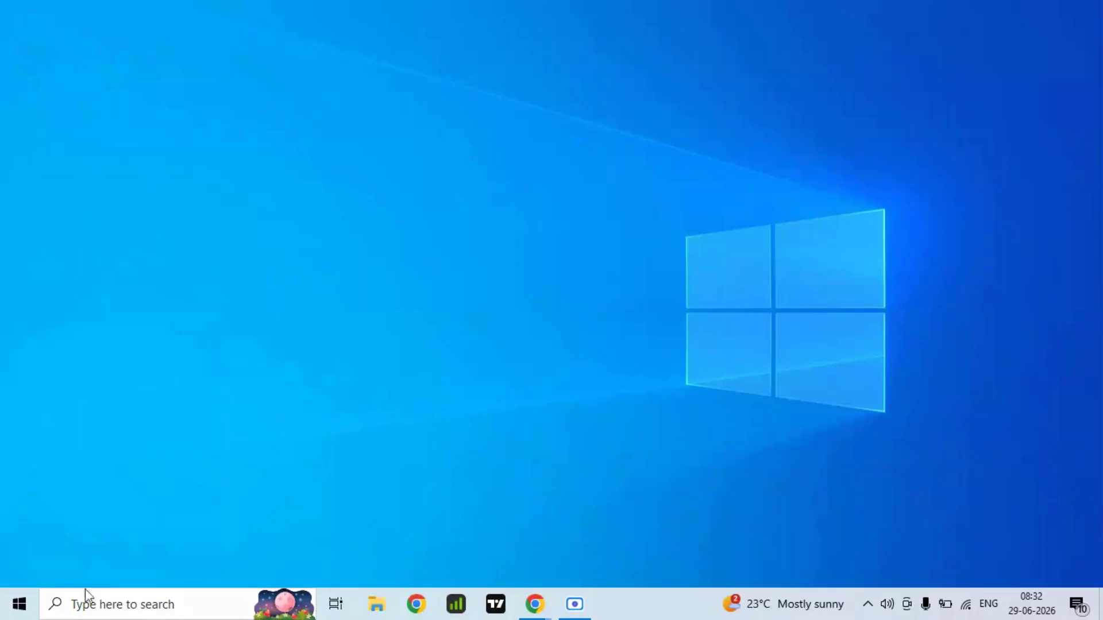
Step: Find and open the Windows Recovery options to view the reset and advanced startup choices, and close Settings
{"action": "left_click", "coordinate": [74, 615]}
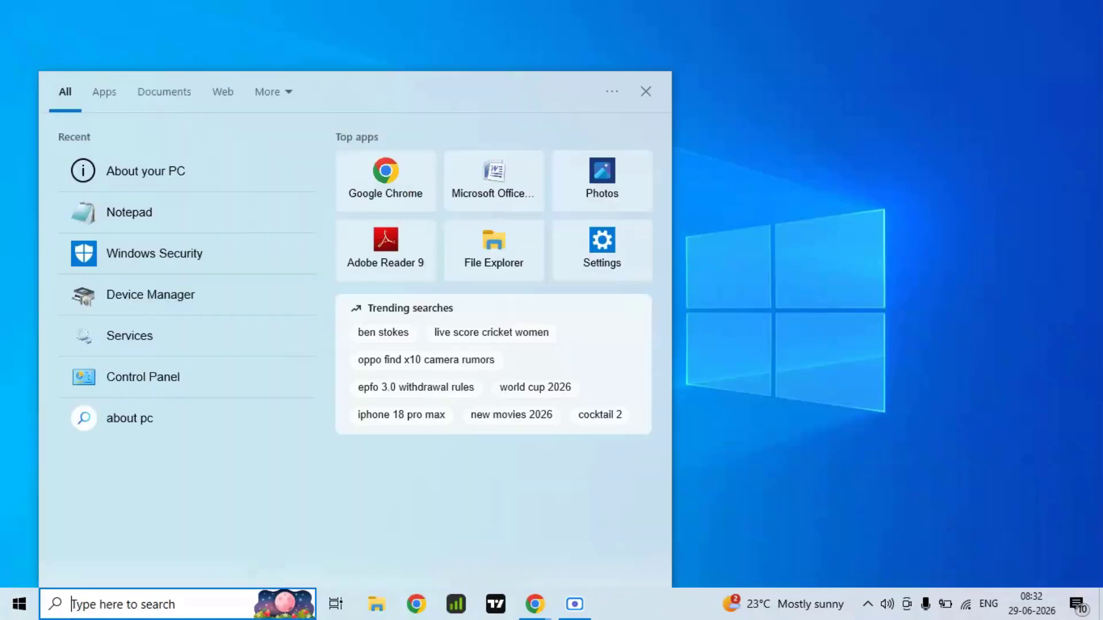
{"action": "type", "text": "rec"}
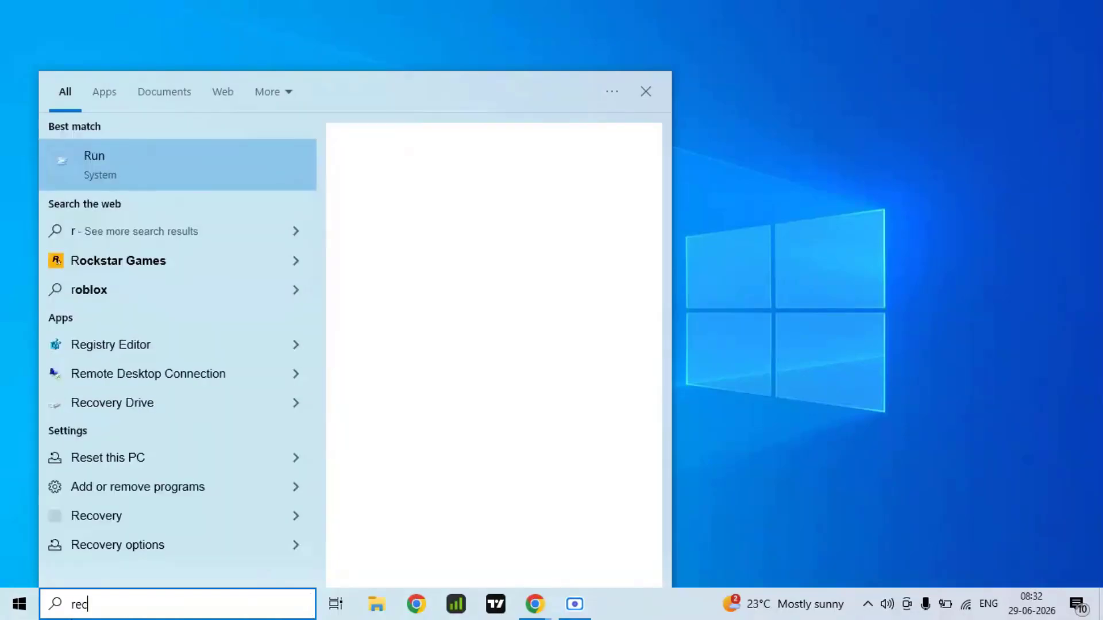
{"action": "type", "text": "over"}
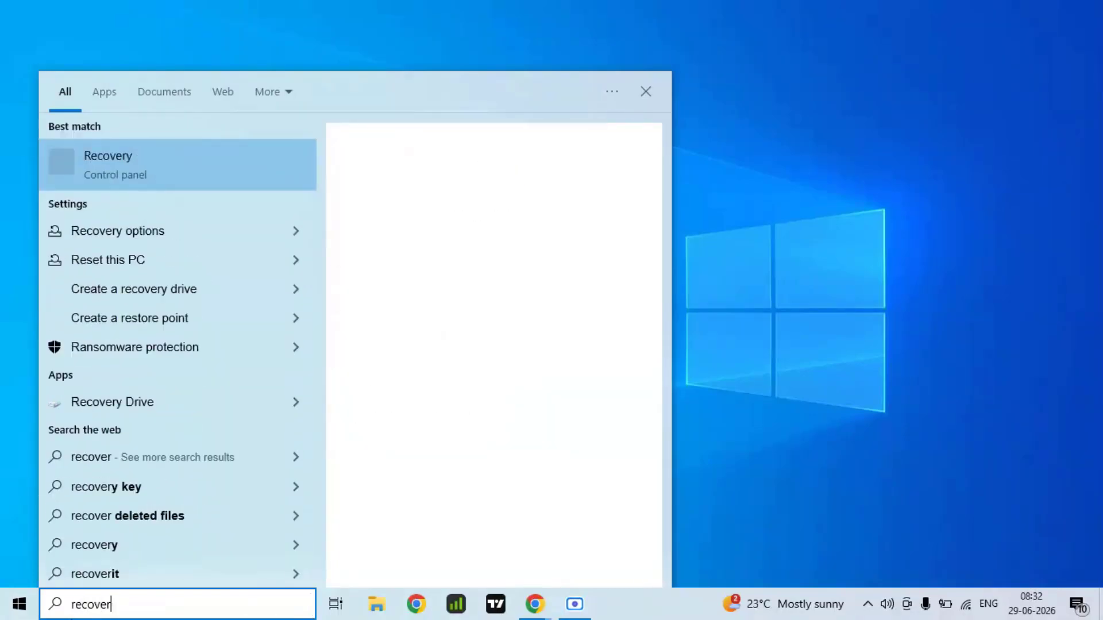
{"action": "left_click", "coordinate": [142, 230]}
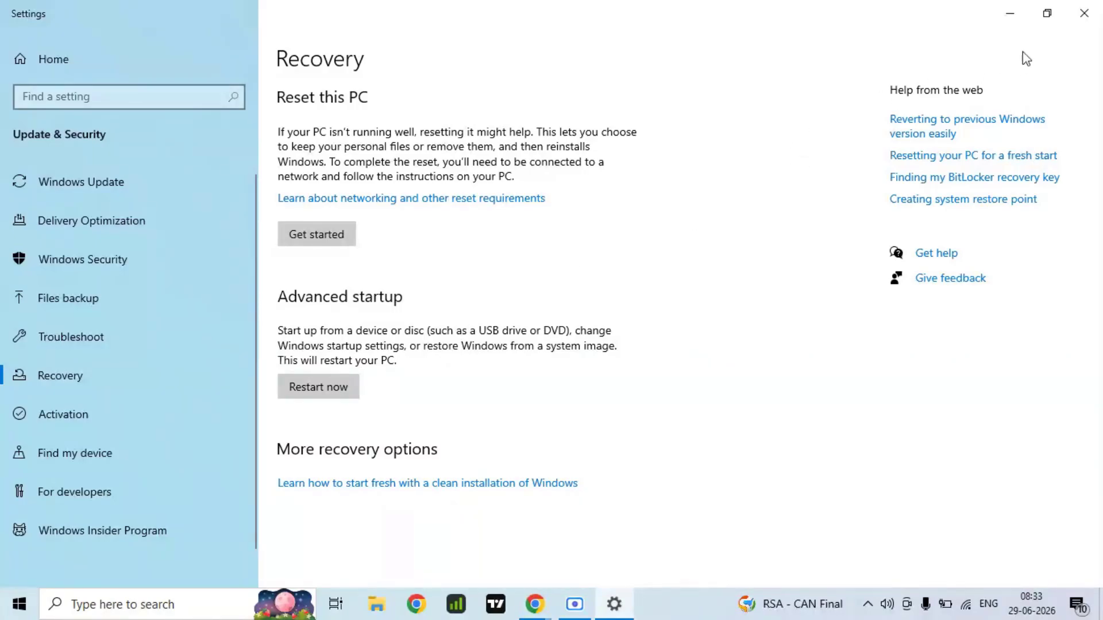
{"action": "left_click", "coordinate": [1084, 9]}
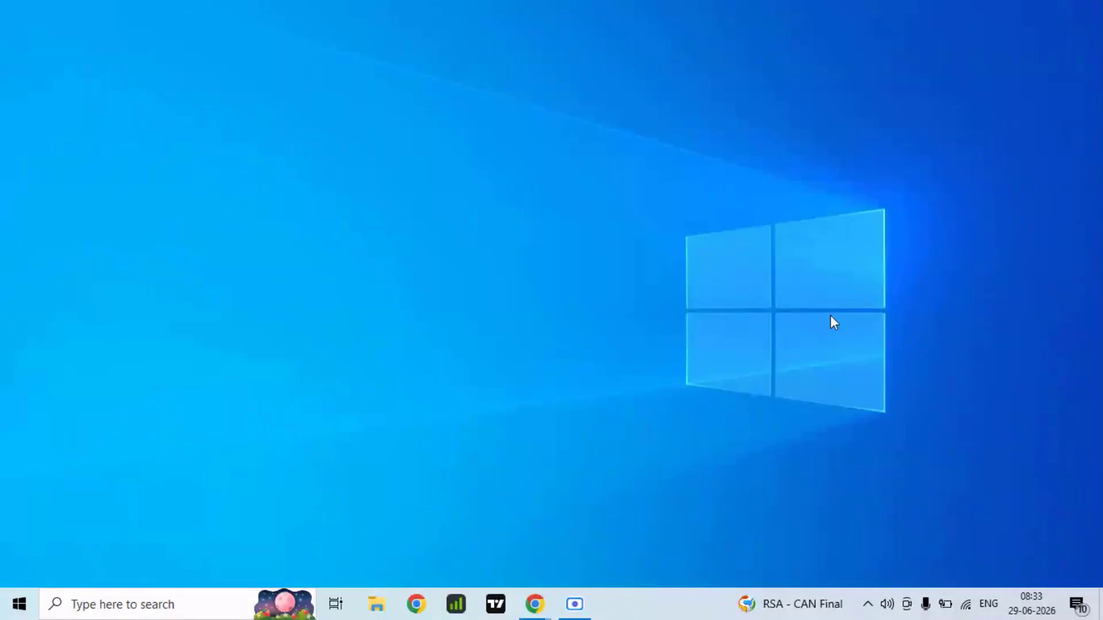
Step: Search Windows for the Services console and open it
{"action": "left_click", "coordinate": [119, 611]}
{"action": "type", "text": "serv"}
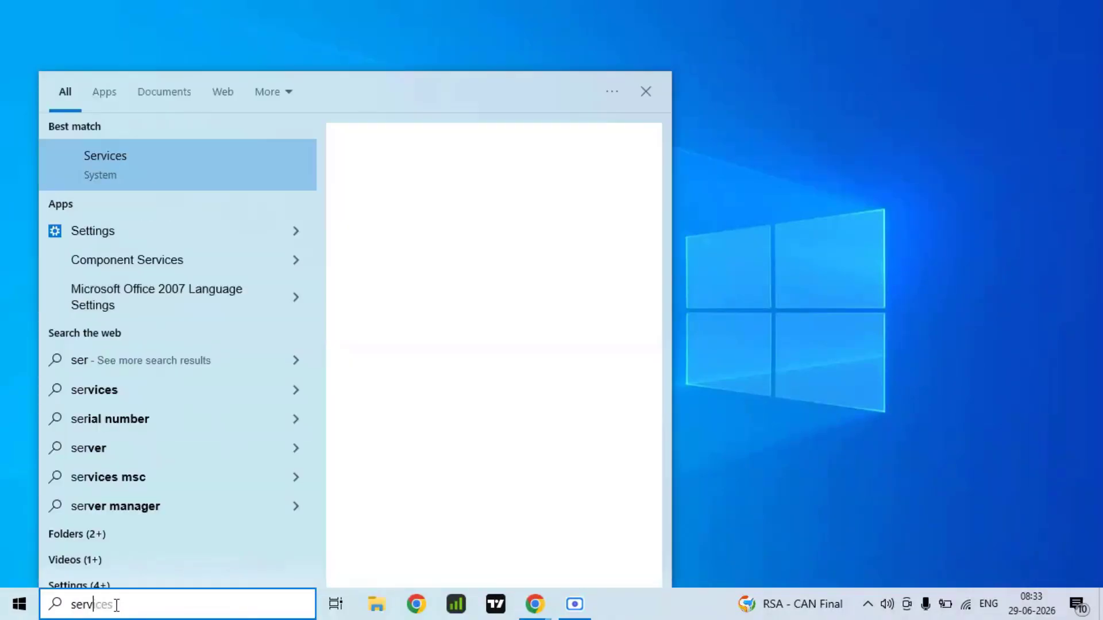
{"action": "left_click", "coordinate": [95, 167]}
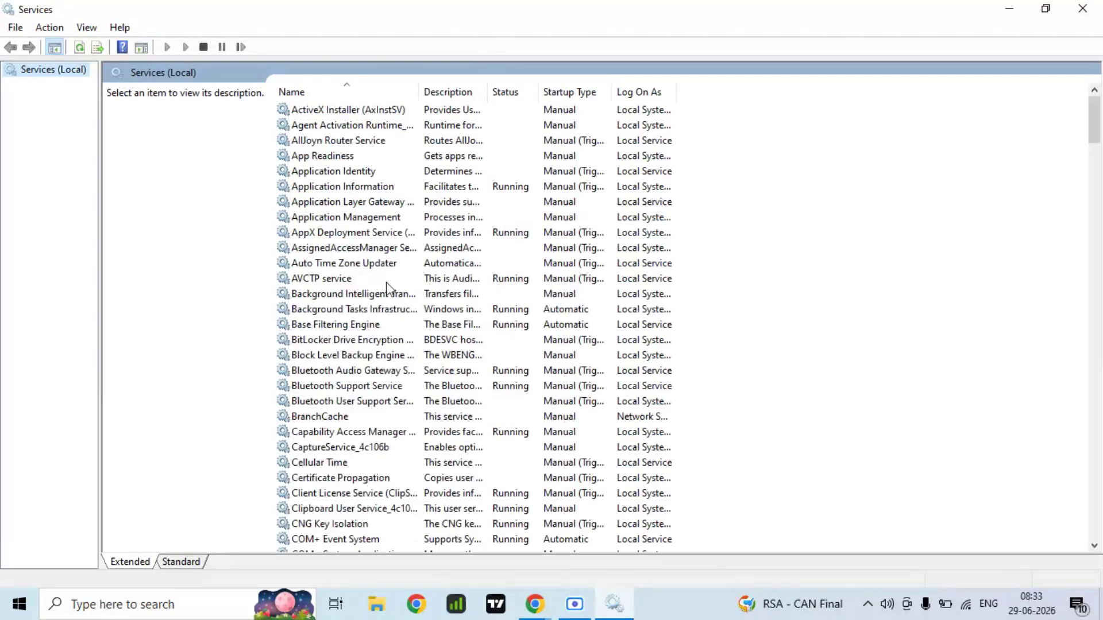
Step: Find the Windows Update service in the list, check the startup type in its properties, and close the dialog
{"action": "left_click", "coordinate": [349, 294]}
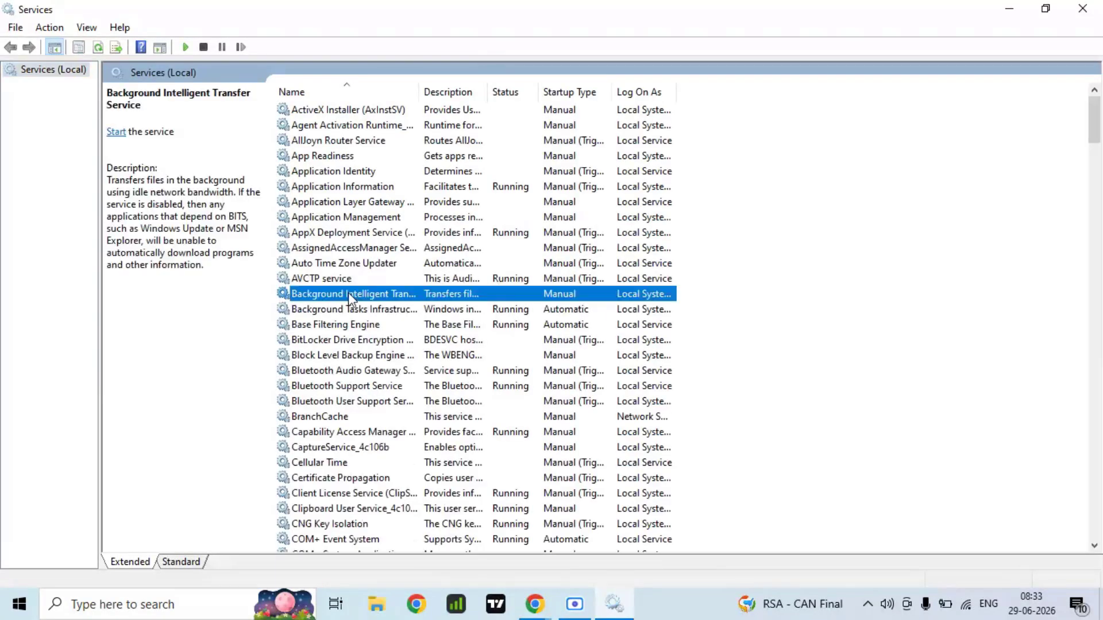
{"action": "type", "text": "win"}
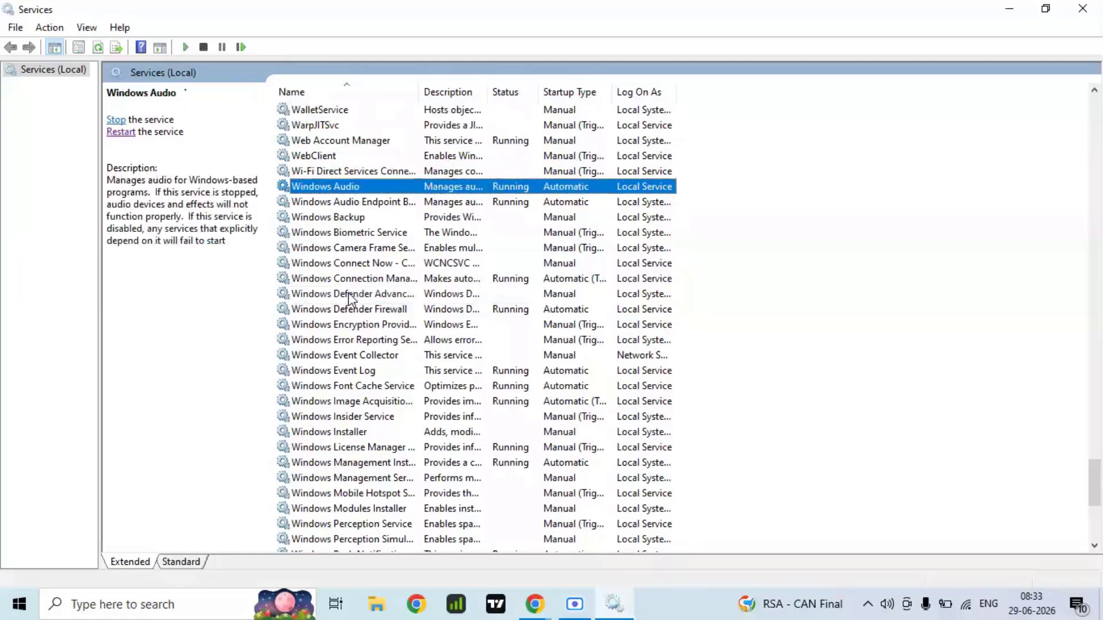
{"action": "key", "text": "Down"}
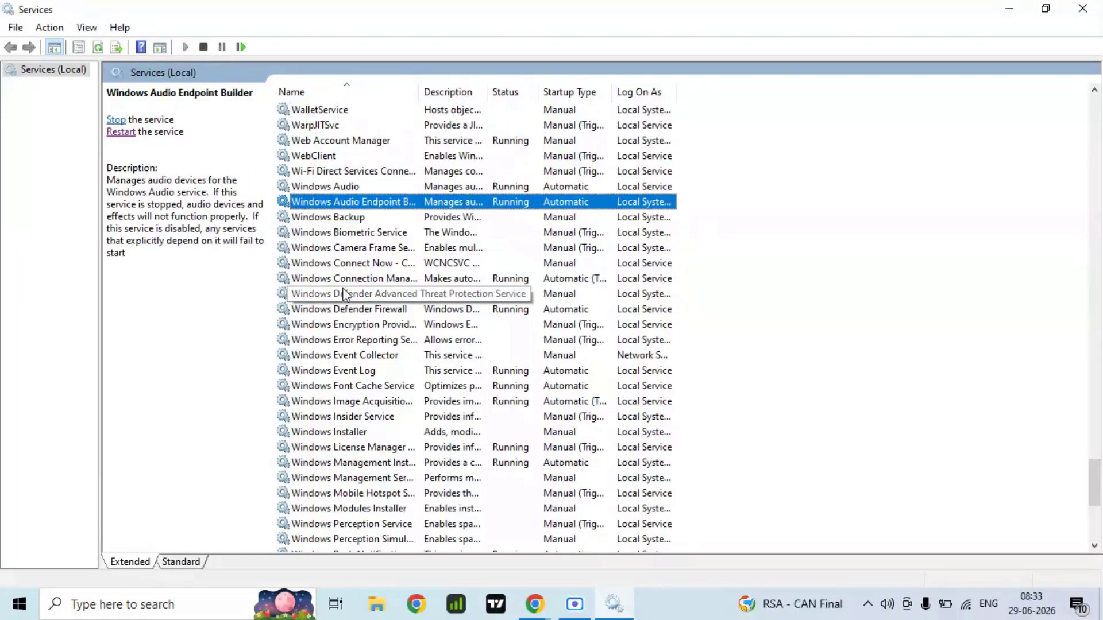
{"action": "scroll", "coordinate": [344, 362], "scroll_direction": "down", "scroll_amount": 5}
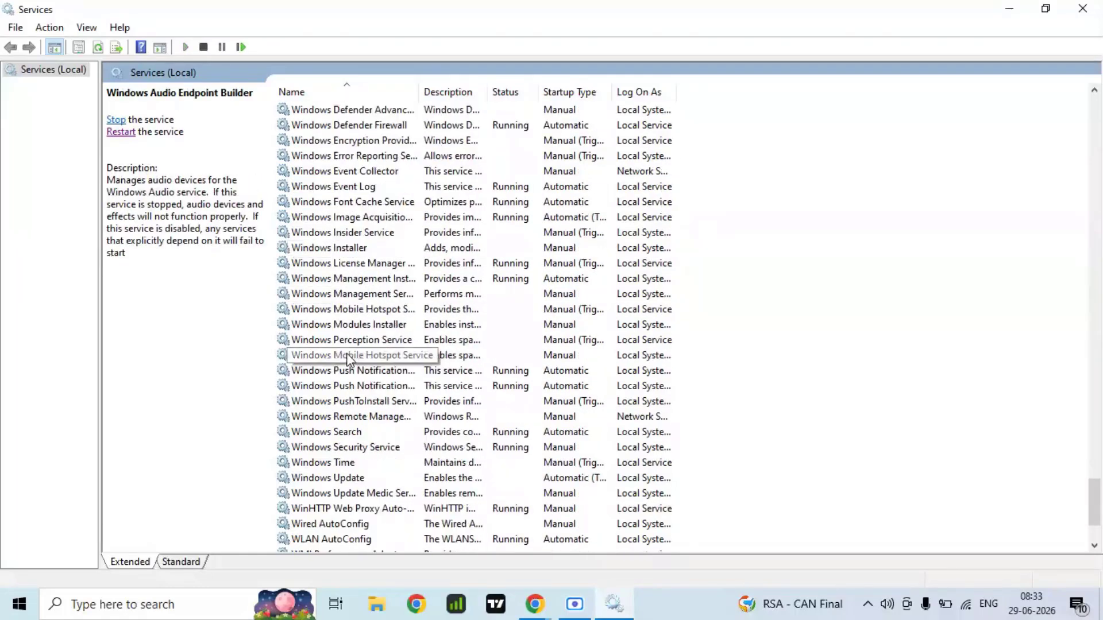
{"action": "double_click", "coordinate": [348, 432]}
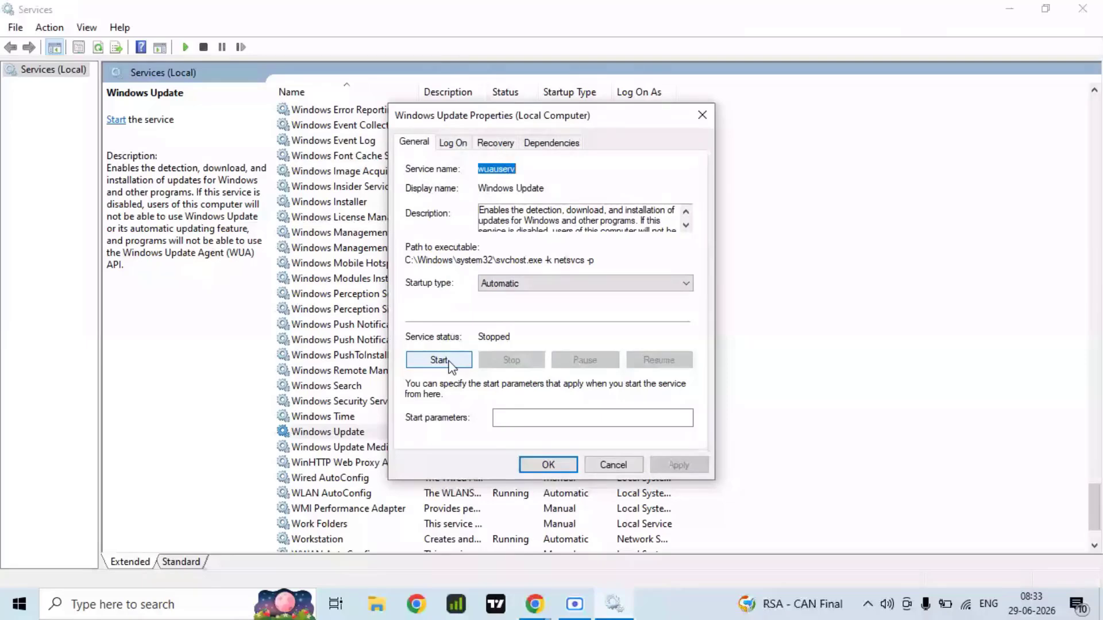
{"action": "left_click", "coordinate": [548, 466]}
Step: Find the Background Intelligent Transfer Service, try to set its startup type to Automatic, and close its properties
{"action": "scroll", "coordinate": [376, 396], "scroll_direction": "up", "scroll_amount": 1}
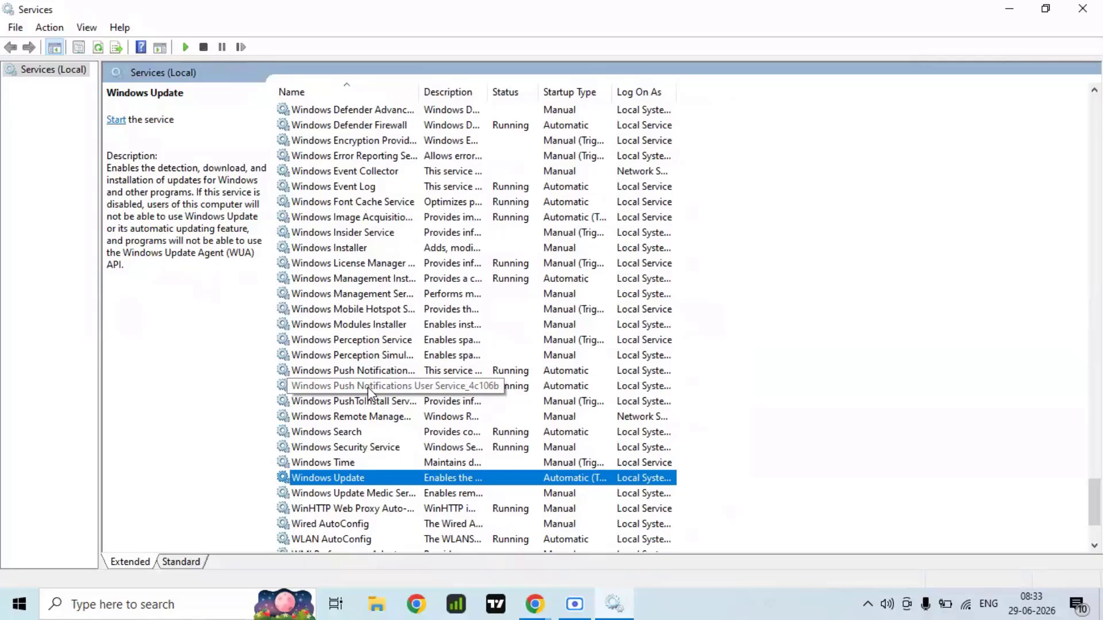
{"action": "key", "text": "b"}
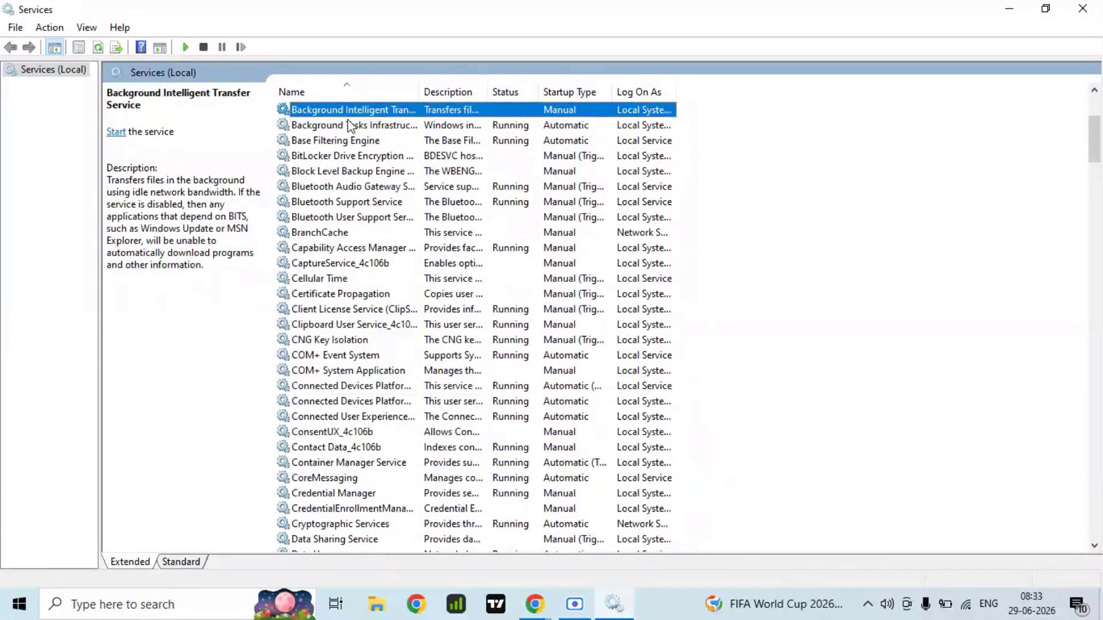
{"action": "double_click", "coordinate": [368, 112]}
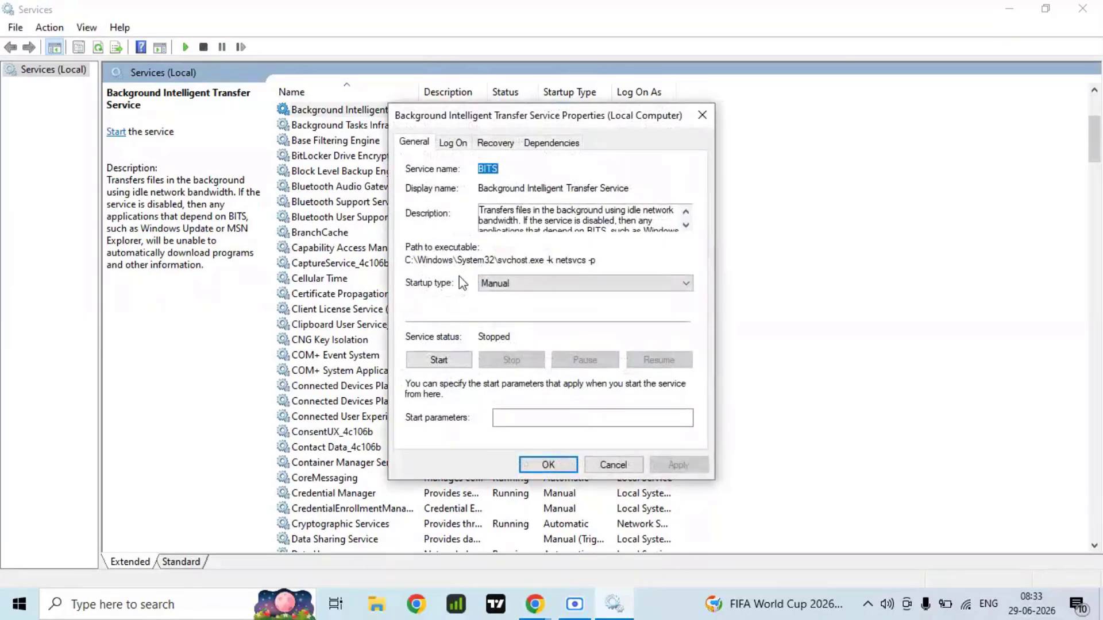
{"action": "left_click", "coordinate": [519, 284]}
{"action": "left_click", "coordinate": [515, 311]}
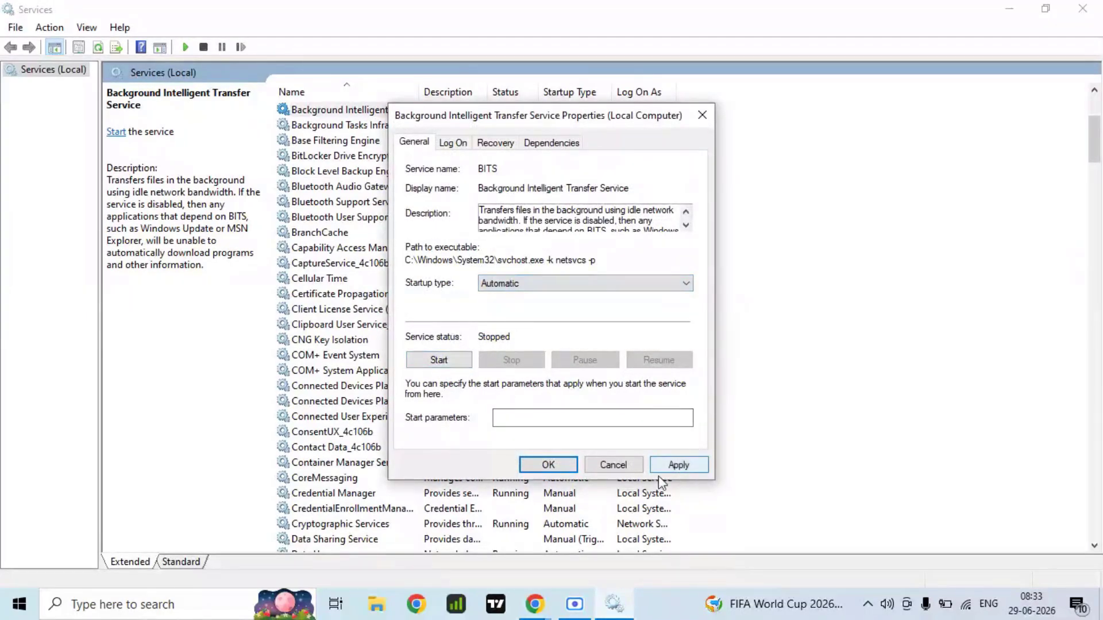
{"action": "left_click", "coordinate": [548, 465]}
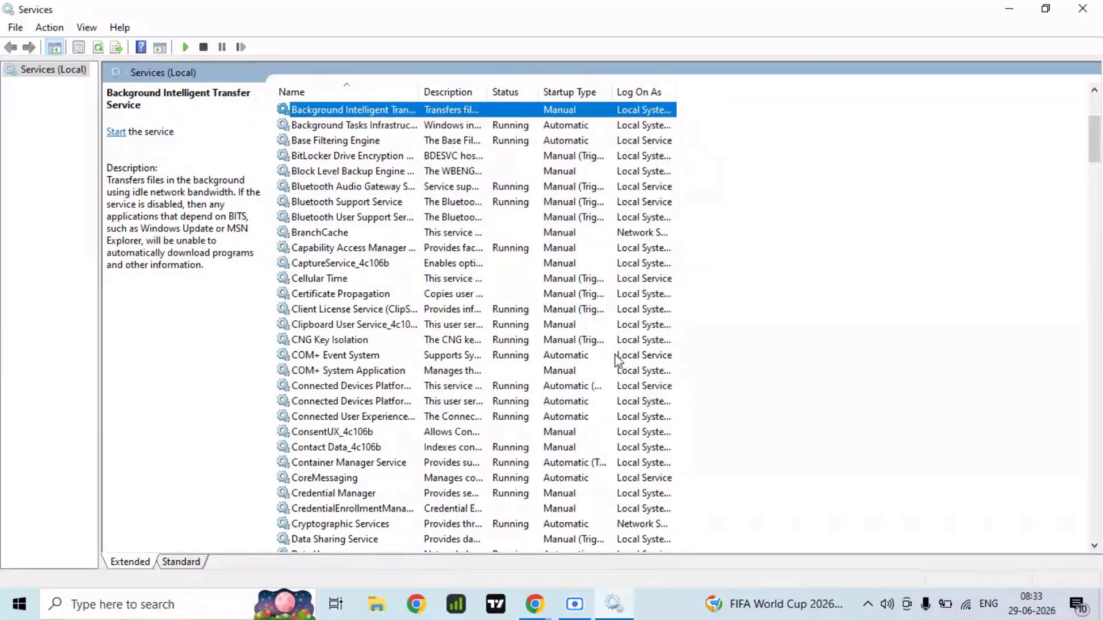
Step: Open the App Readiness service properties, try to set the startup type to Automatic, and close the dialog
{"action": "key", "text": "Home"}
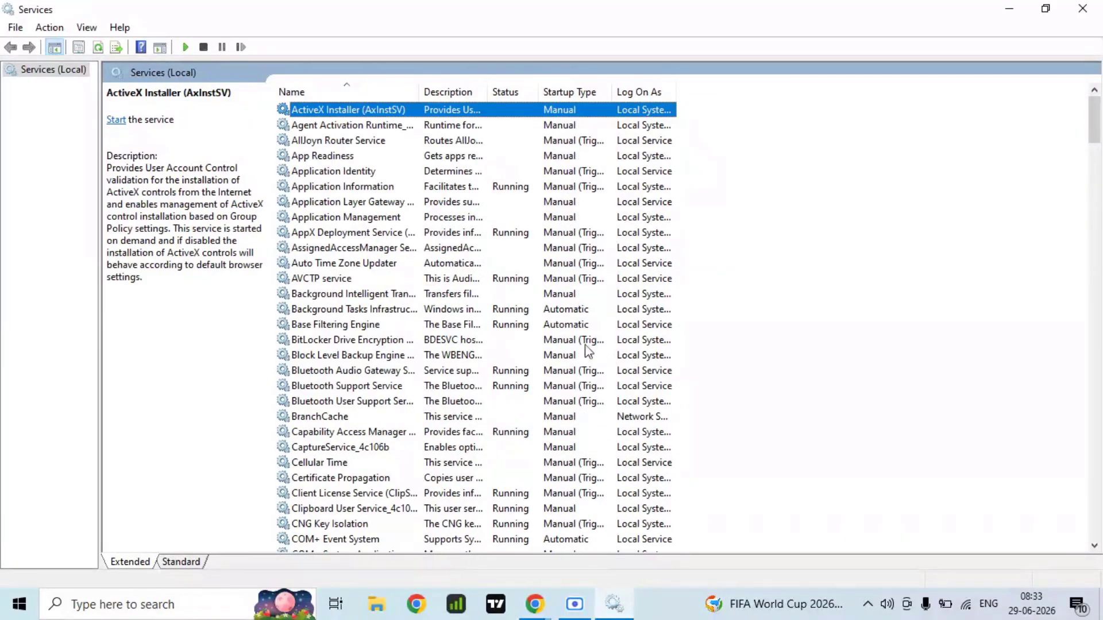
{"action": "double_click", "coordinate": [329, 158]}
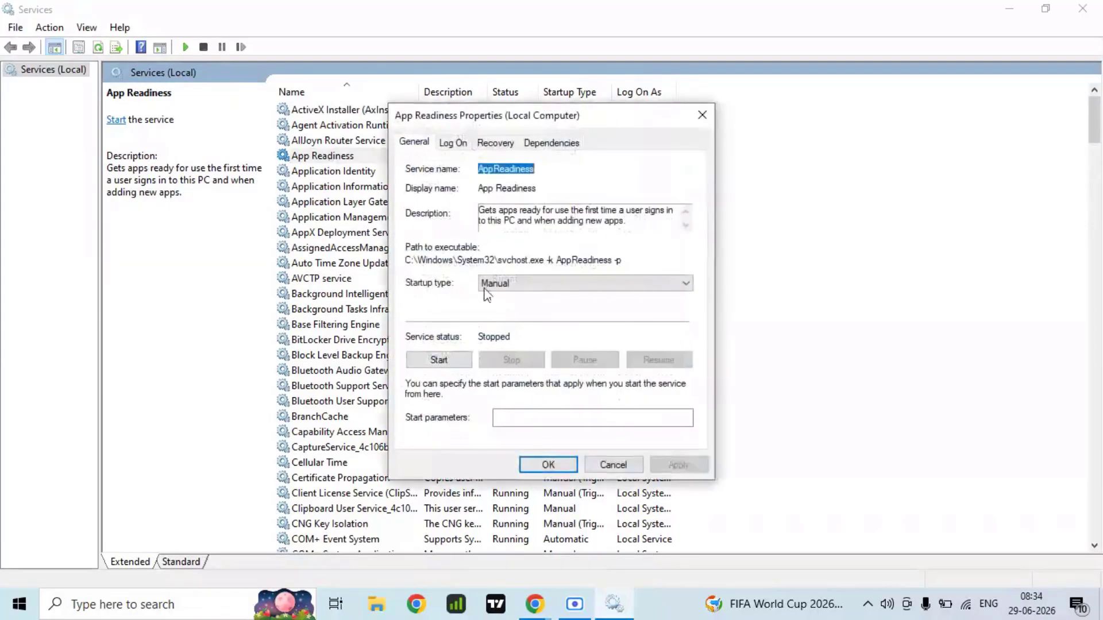
{"action": "left_click", "coordinate": [510, 283]}
{"action": "left_click", "coordinate": [503, 309]}
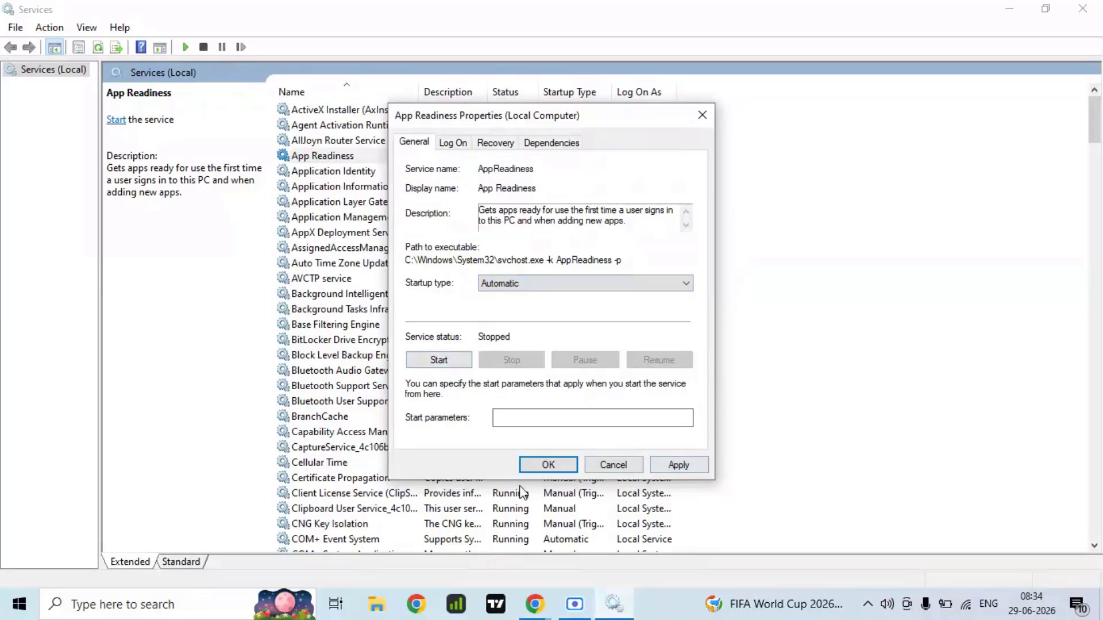
{"action": "left_click", "coordinate": [538, 466]}
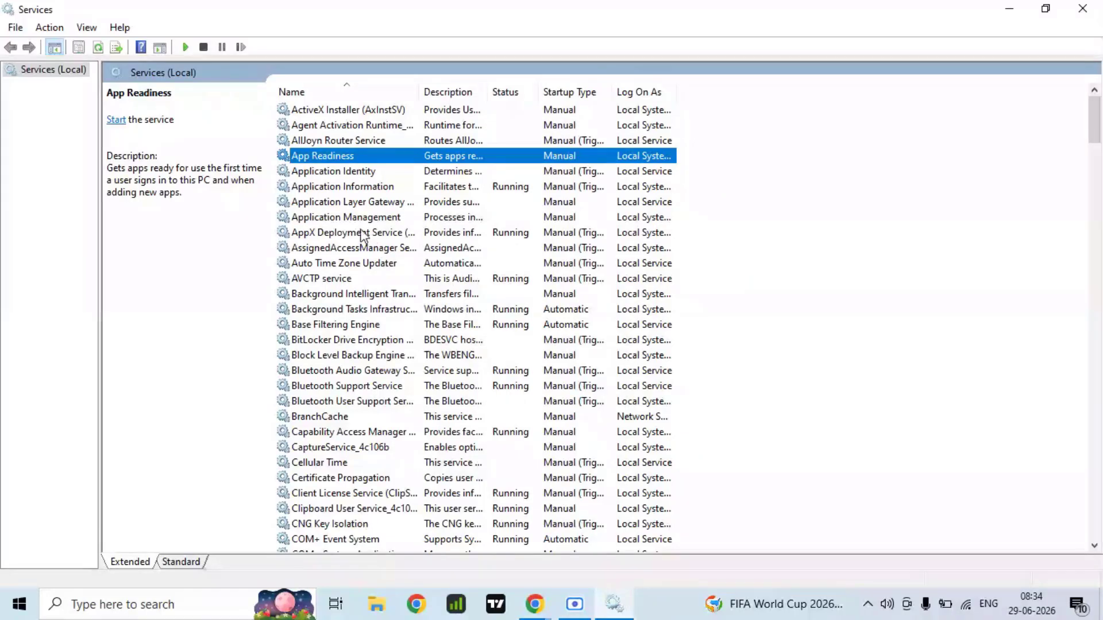
Step: Find Cryptographic Services, check the startup type in its properties, and close the dialog and the Services console
{"action": "key", "text": "c"}
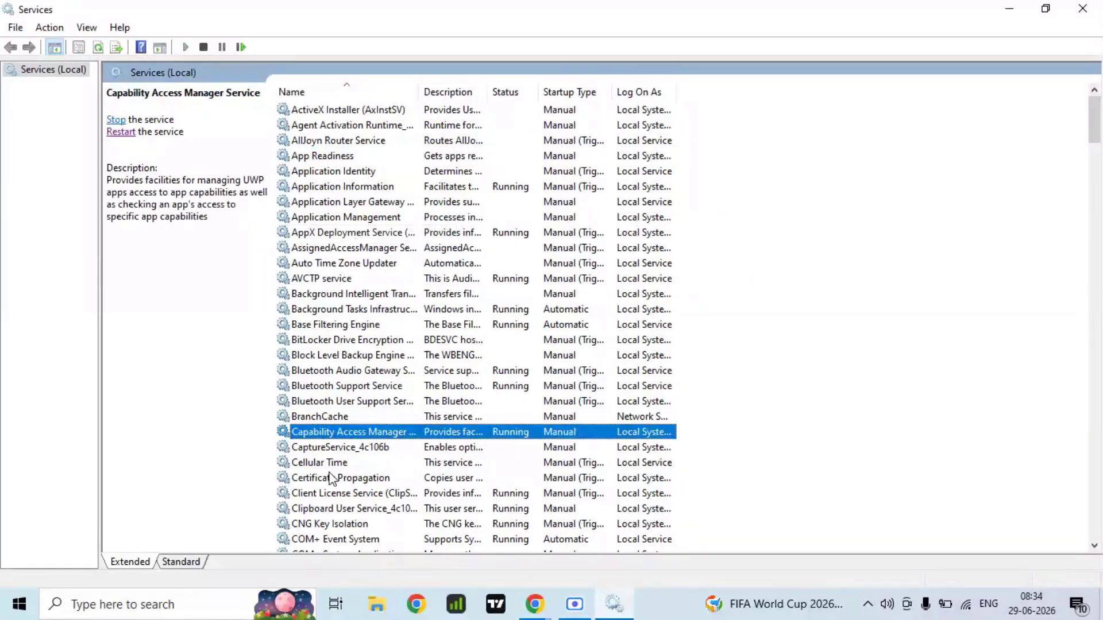
{"action": "scroll", "coordinate": [323, 469], "scroll_direction": "down", "scroll_amount": 4}
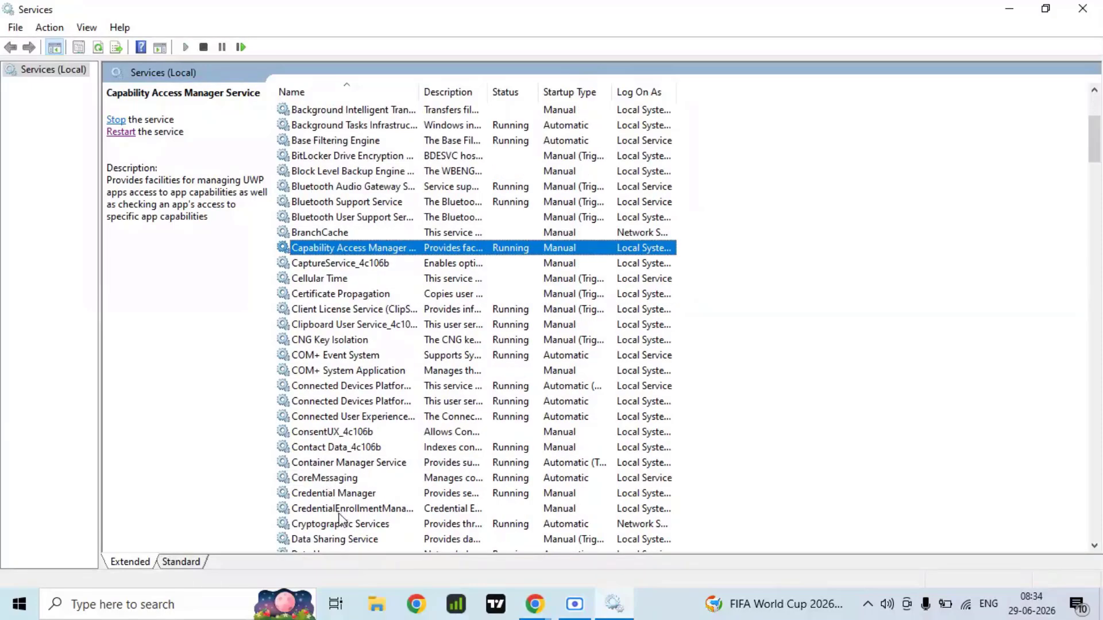
{"action": "double_click", "coordinate": [354, 525]}
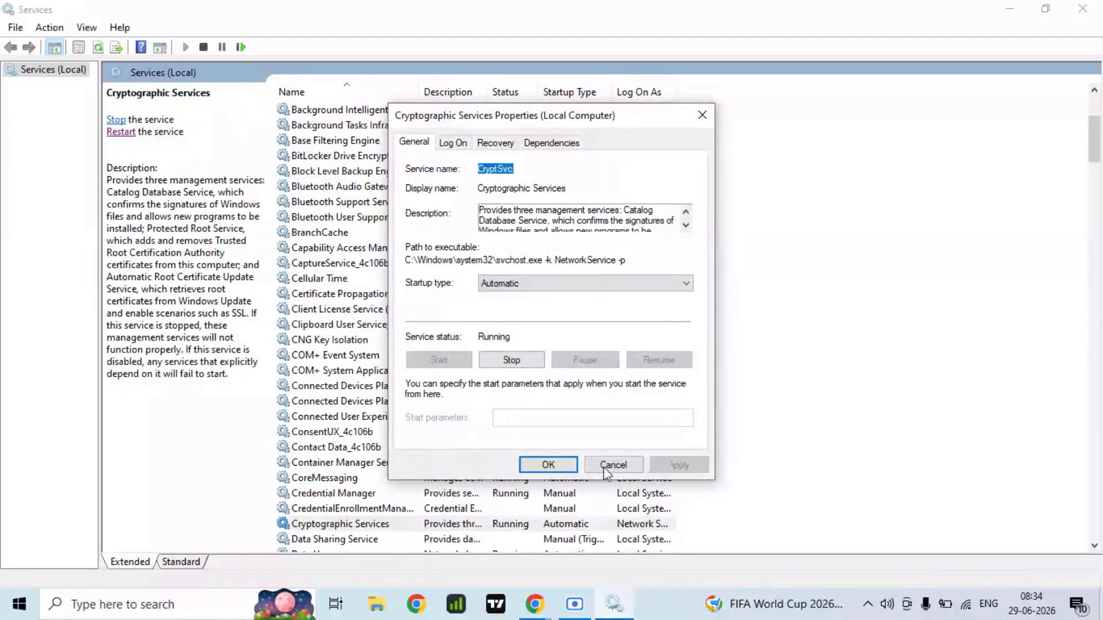
{"action": "left_click", "coordinate": [548, 465]}
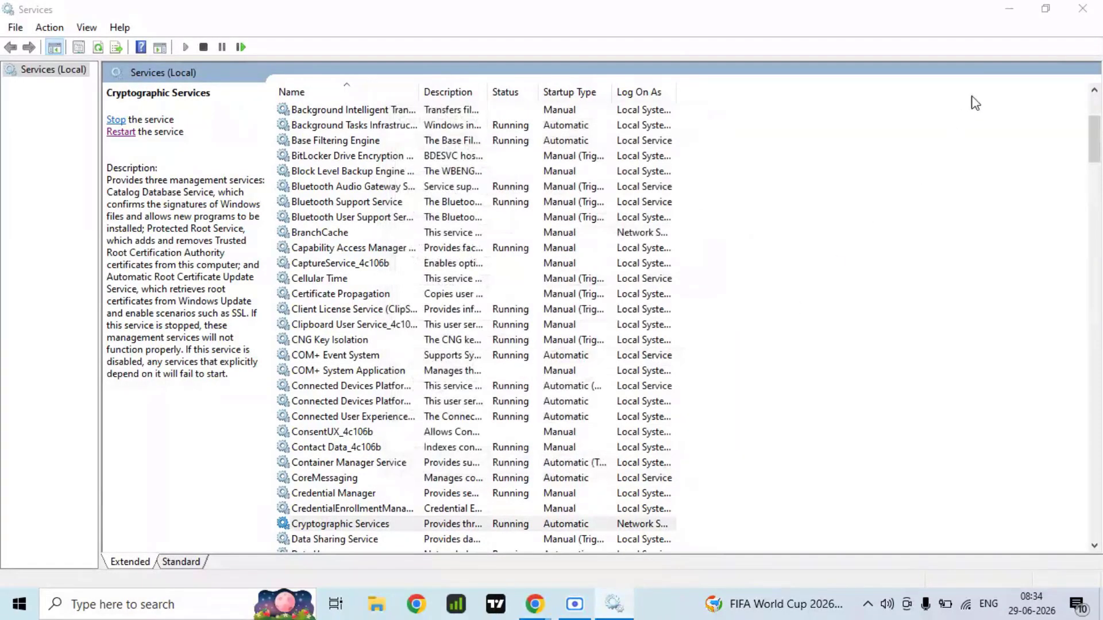
{"action": "left_click", "coordinate": [1083, 9]}
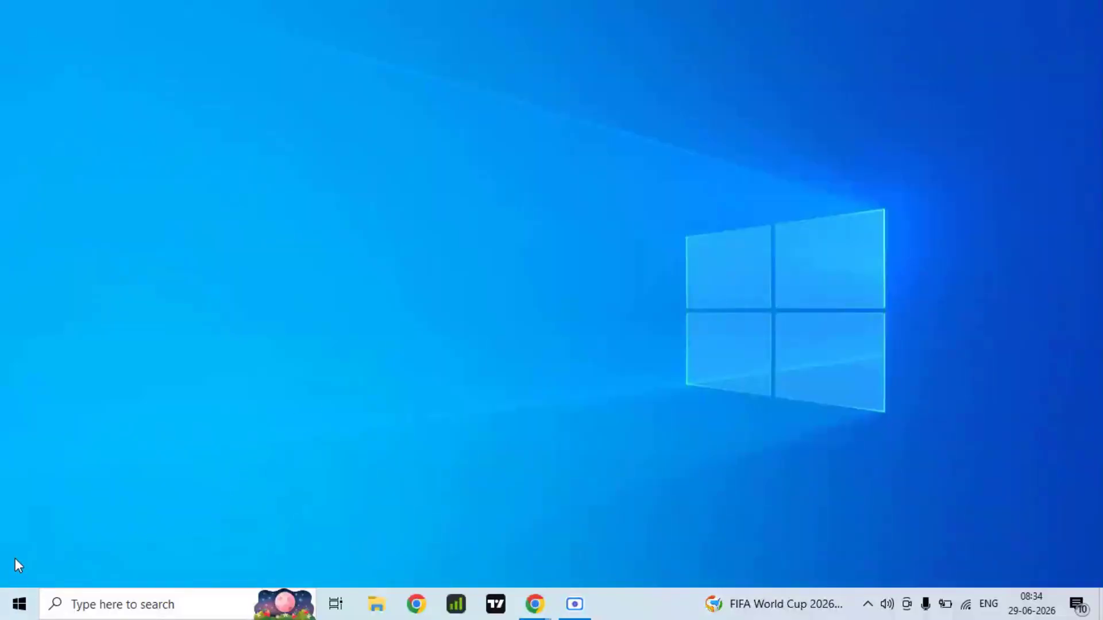